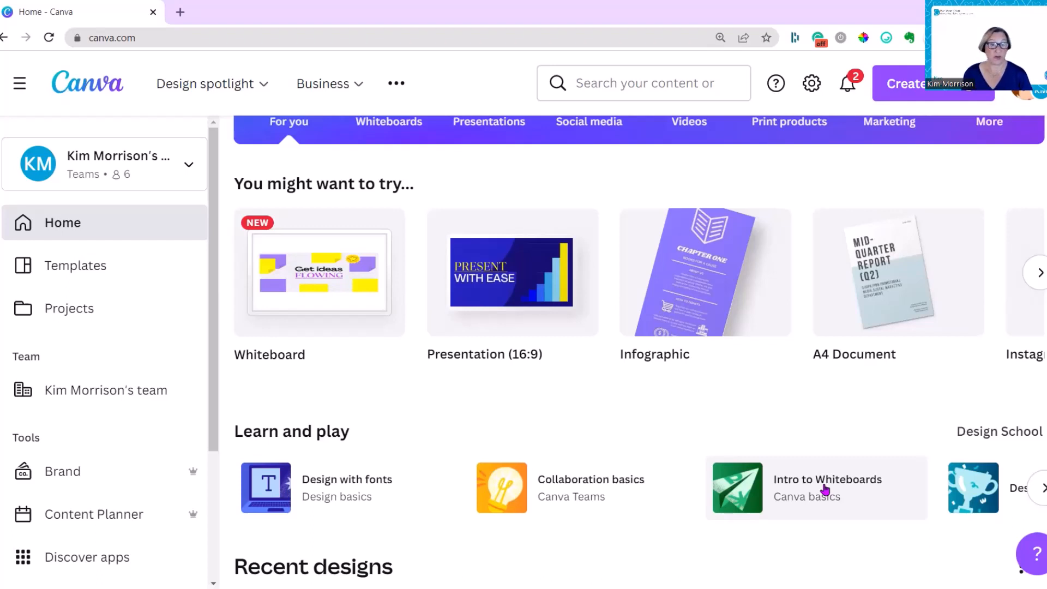
Open the Intro to Whiteboards lesson and browse the available whiteboard templates.
left_click(825, 489)
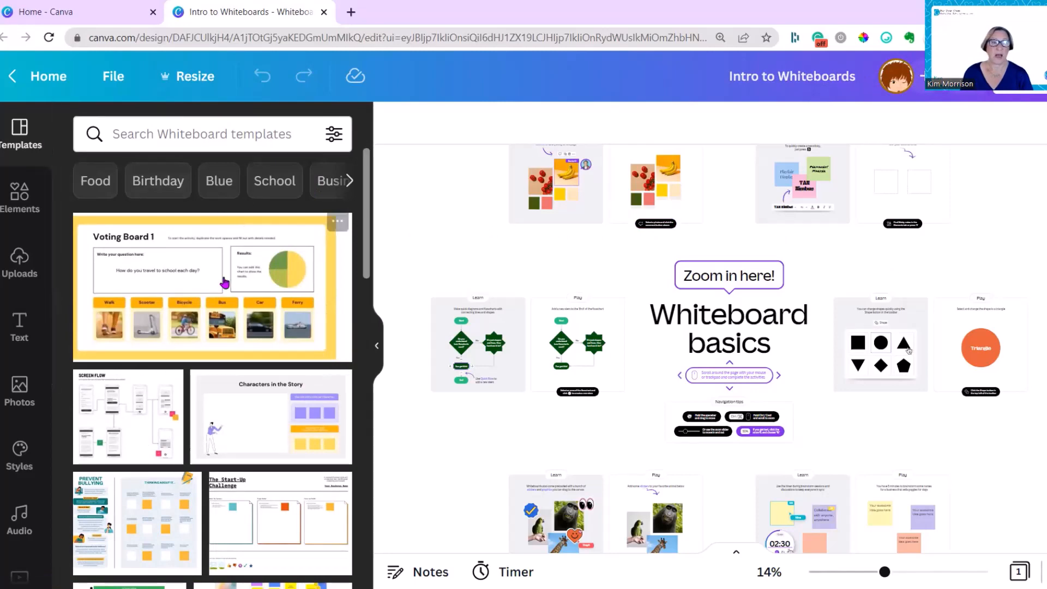
scroll(222, 325, "down", 5)
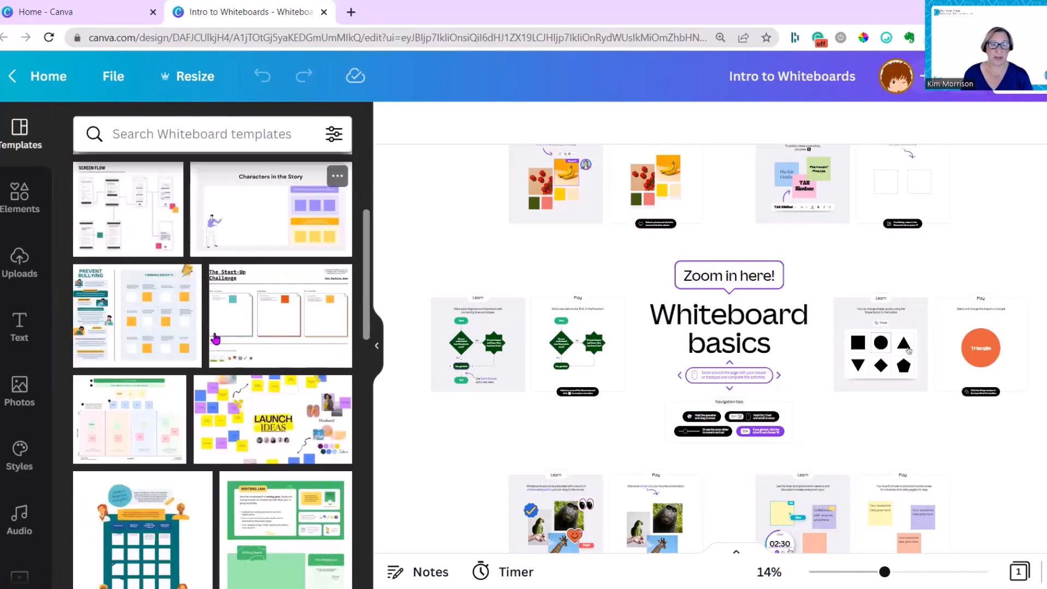
scroll(212, 353, "down", 3)
scroll(213, 353, "down", 1)
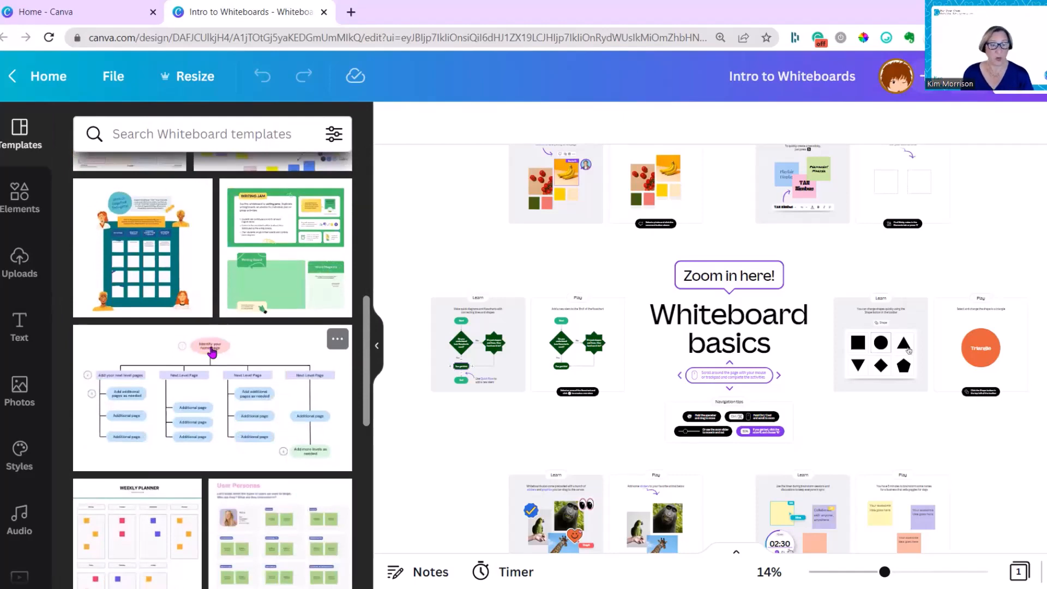
scroll(212, 353, "down", 8)
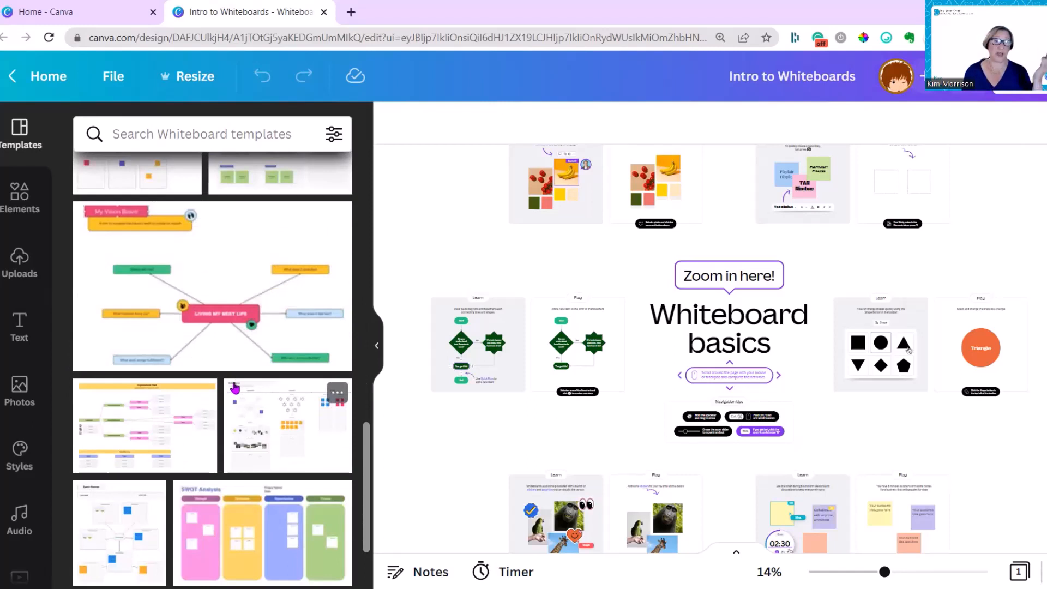
scroll(235, 387, "down", 5)
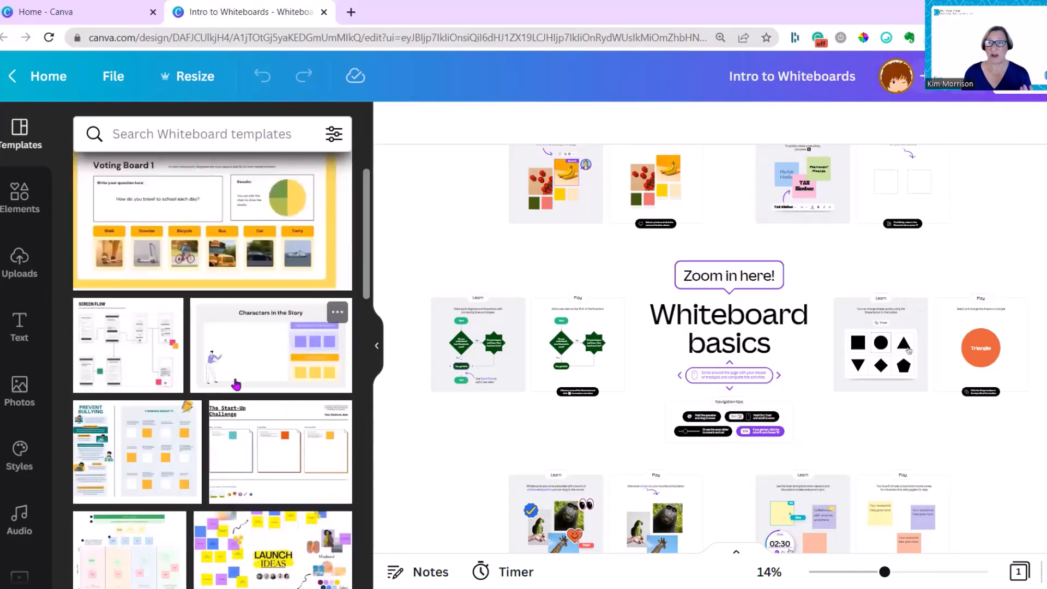
scroll(235, 382, "up", 2)
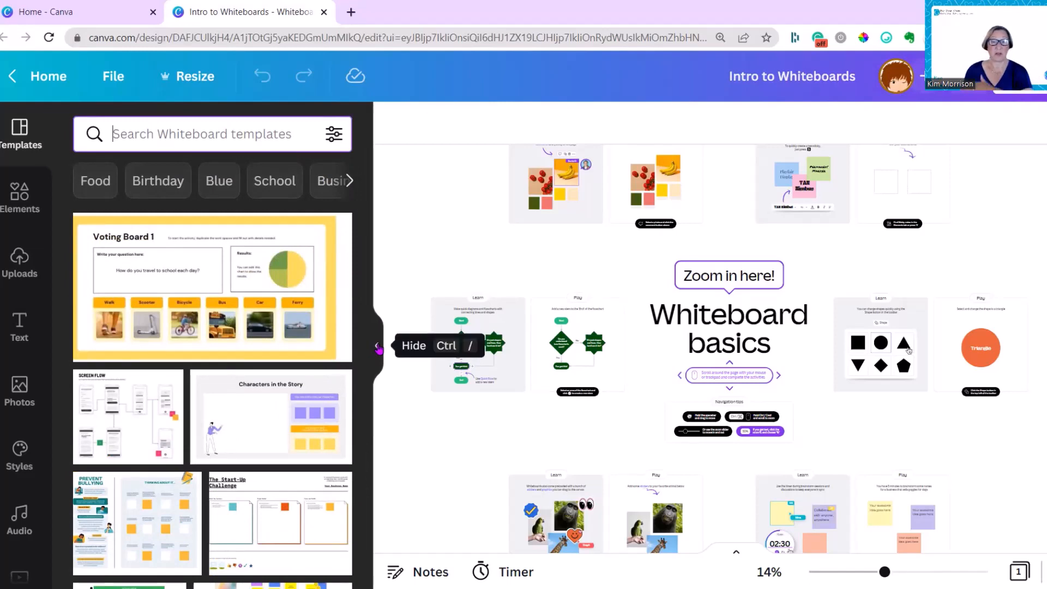
Hide the template list, examine the Whiteboard basics navigation tips and set the zoom to Fit.
left_click(378, 348)
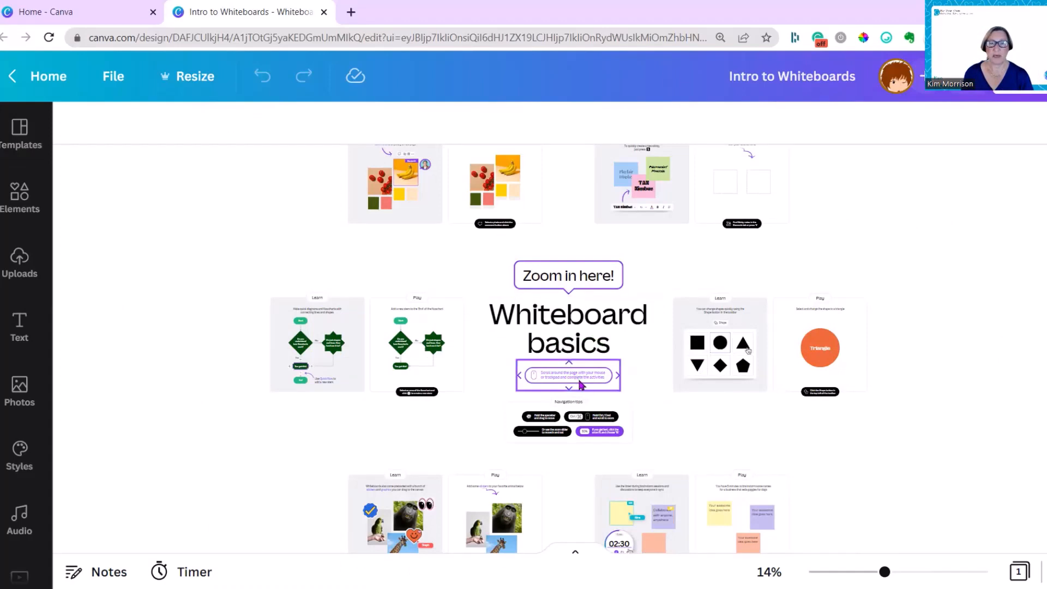
scroll(545, 378, "up", 3)
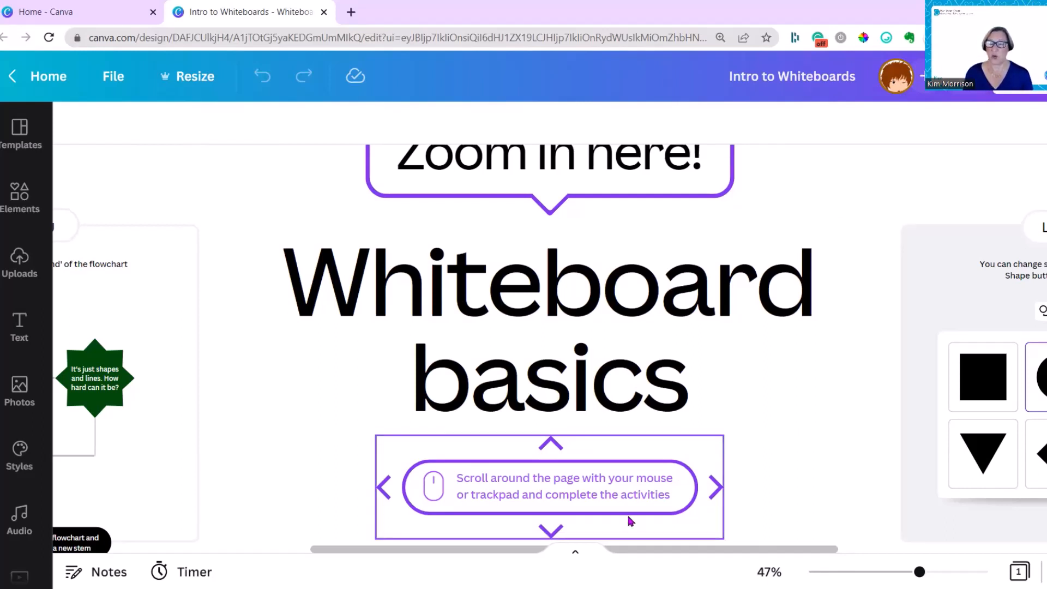
scroll(636, 518, "down", 4)
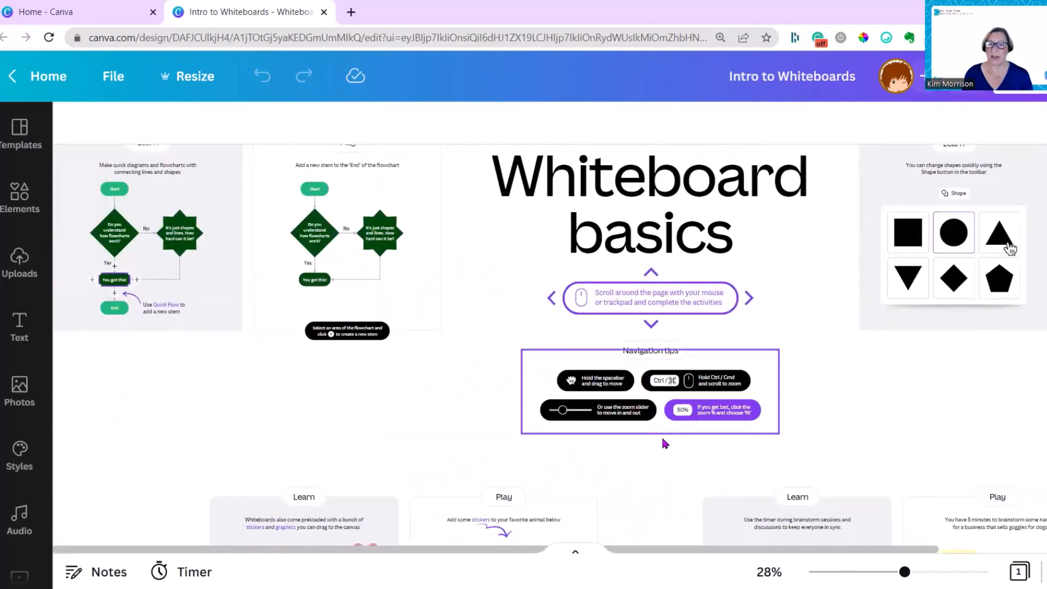
scroll(753, 448, "up", 3)
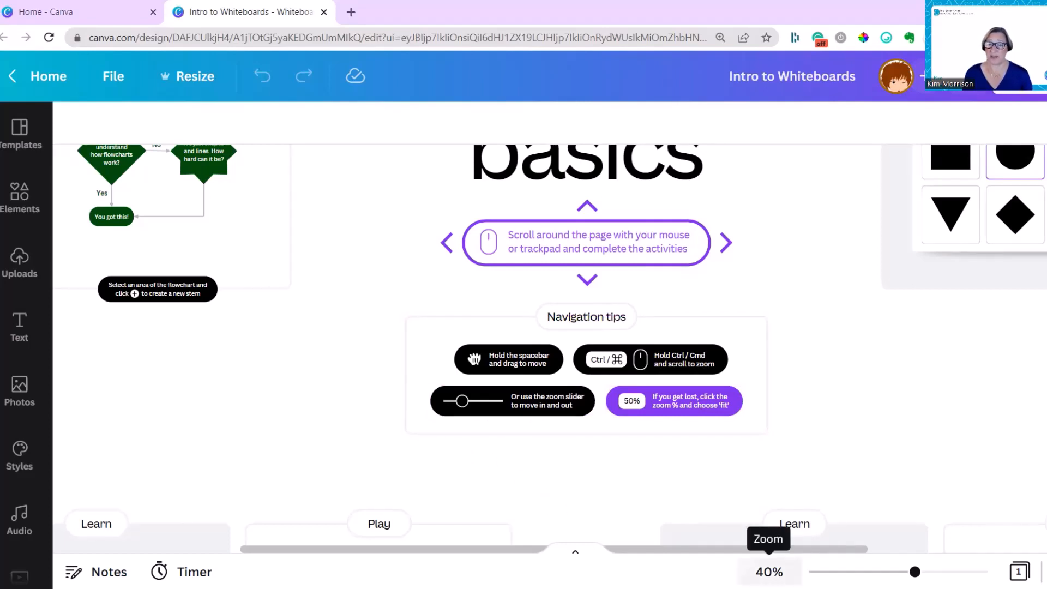
left_click(769, 570)
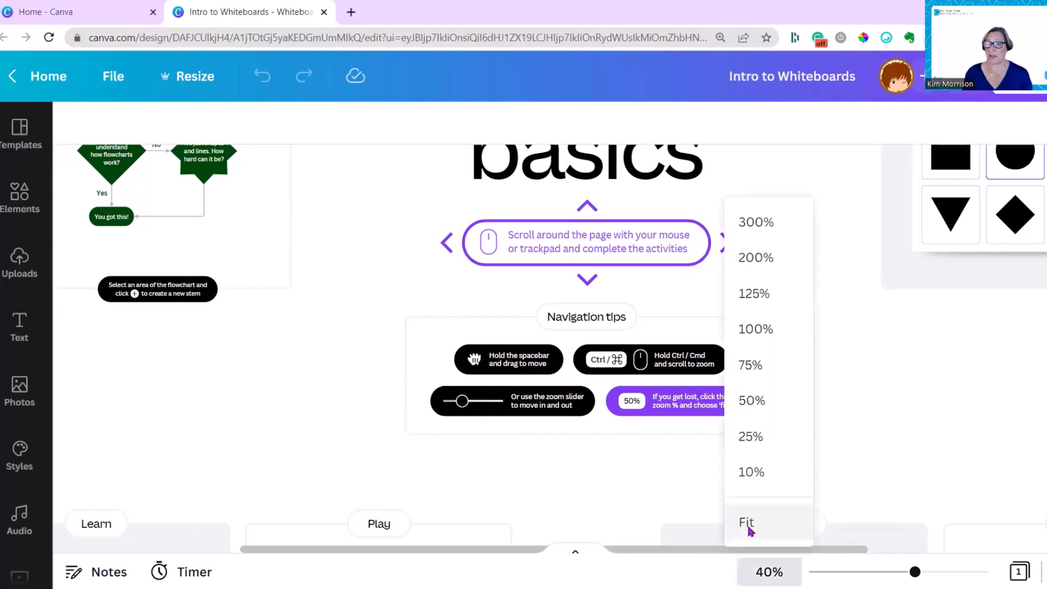
left_click(747, 524)
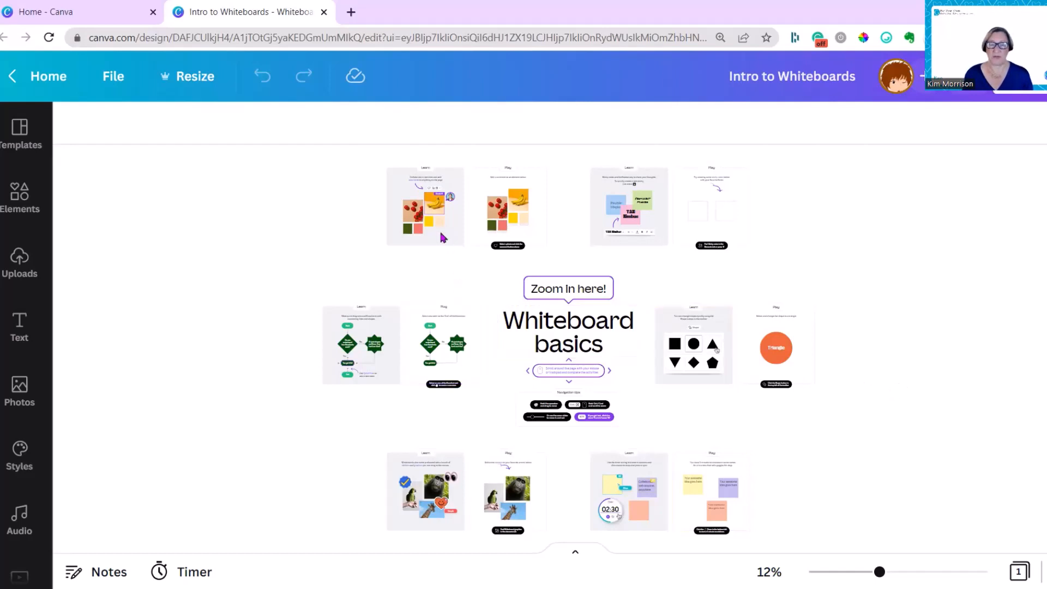
Post the comment "I think this should be more orange" on the cream square in the comment Play activity.
scroll(437, 232, "up", 5)
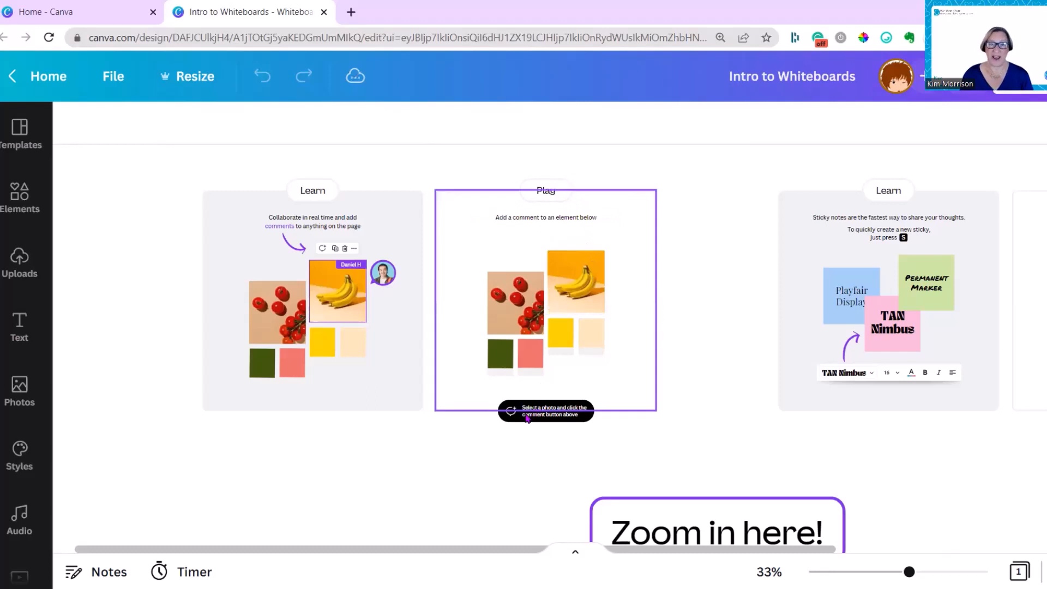
left_click(596, 346)
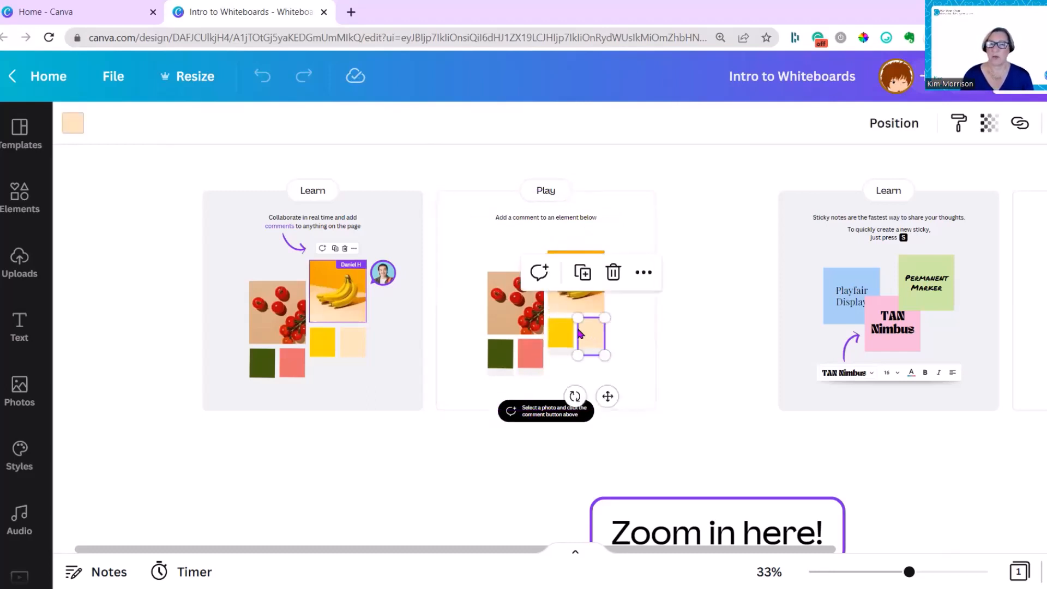
left_click(538, 273)
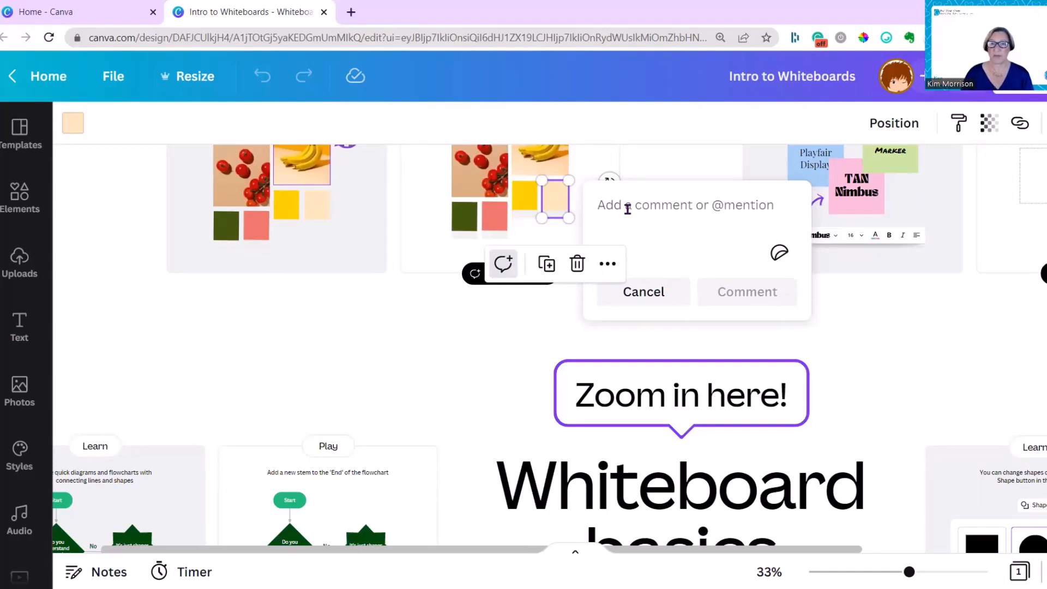
type("I think this should be more orange")
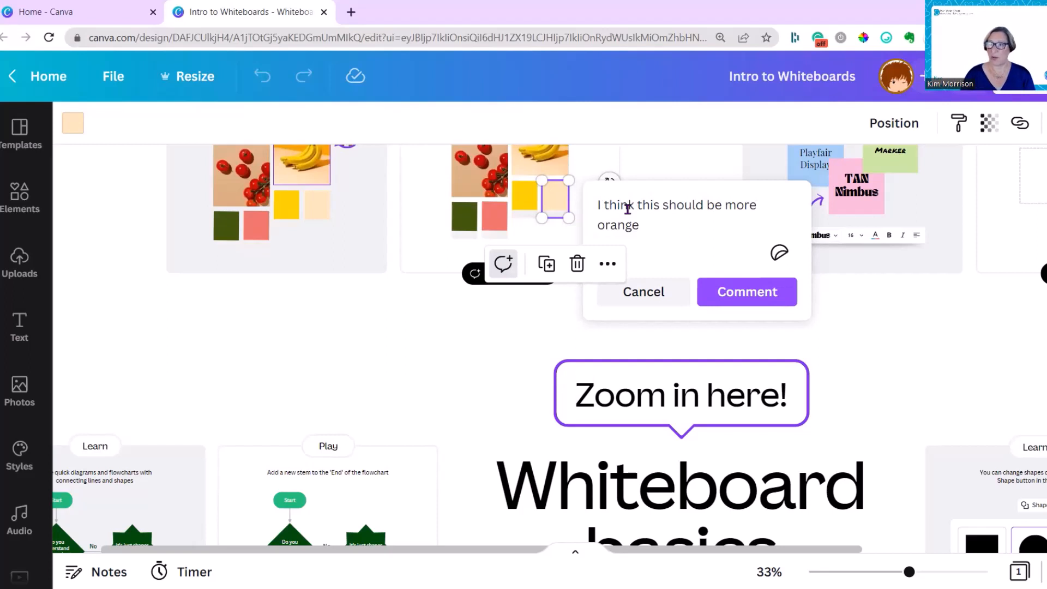
key("Return")
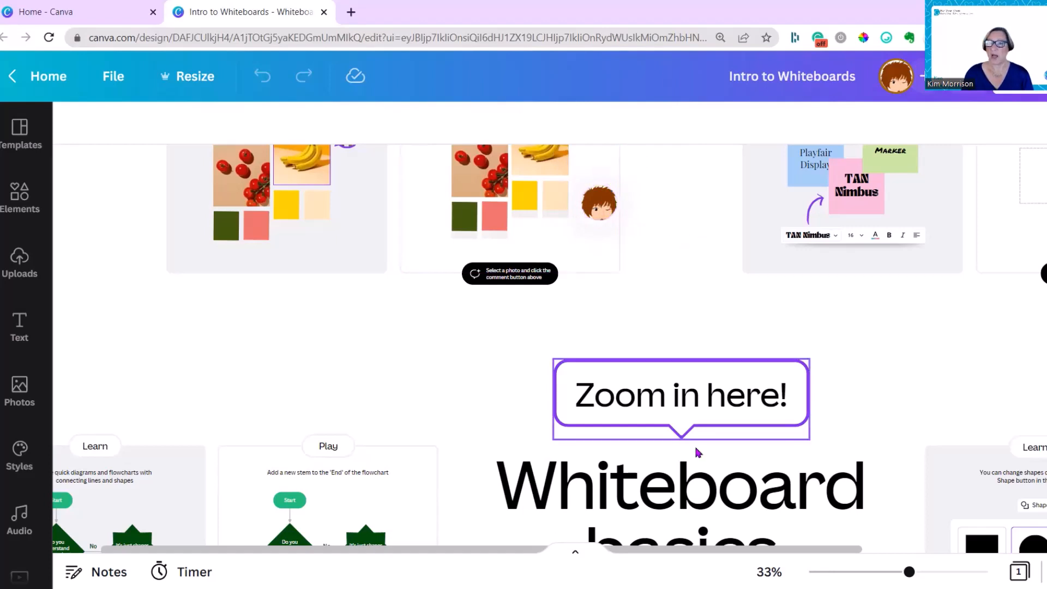
Place a purple sticky note reading "I like this colour!" over the first placeholder of the sticky notes Play activity.
scroll(706, 550, "right", 5)
scroll(706, 550, "up", 2)
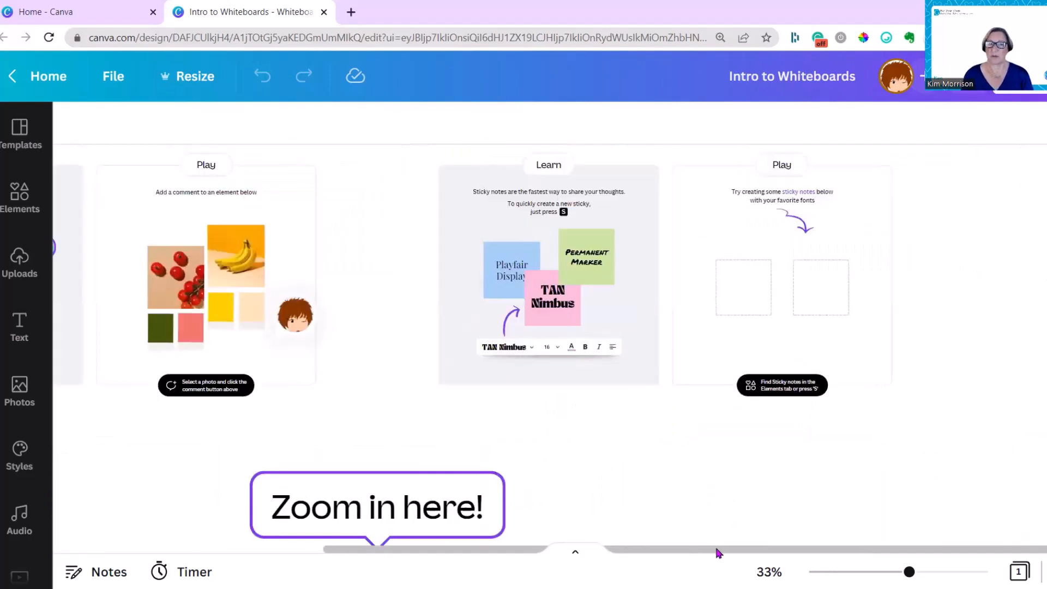
left_click(775, 396)
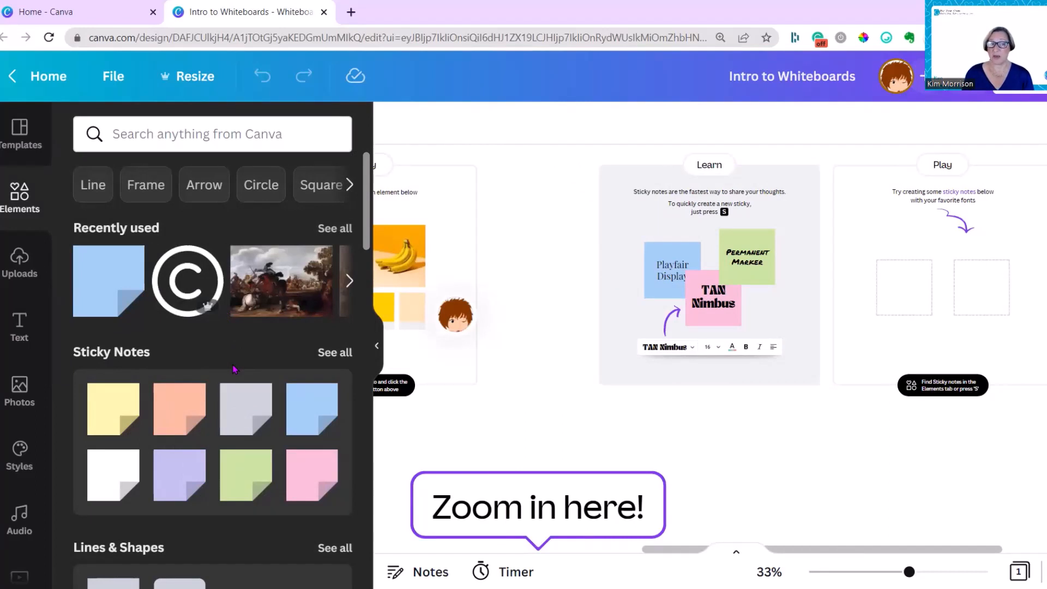
left_click(343, 353)
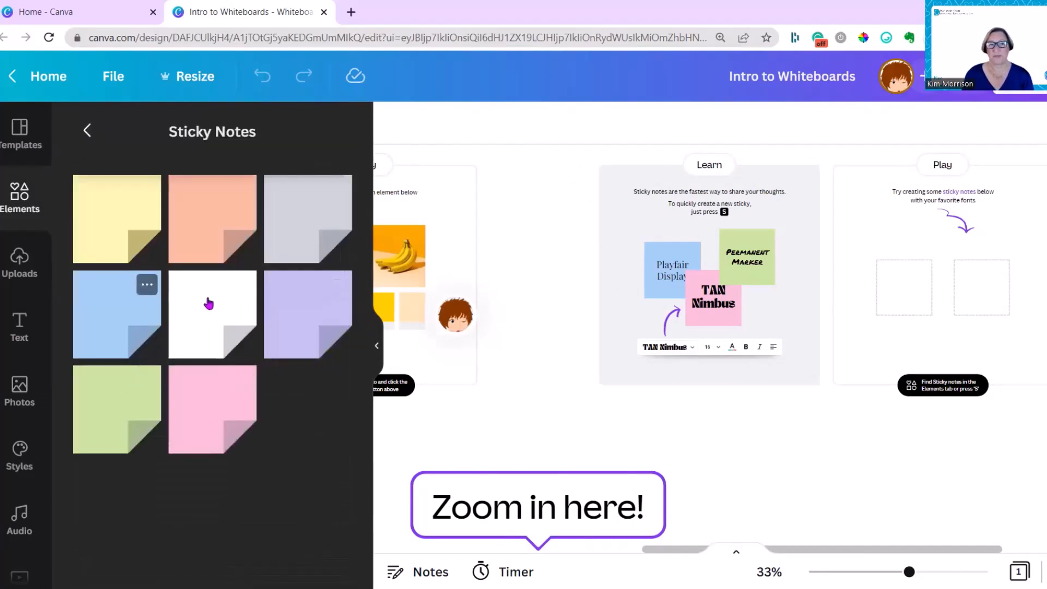
left_click(306, 319)
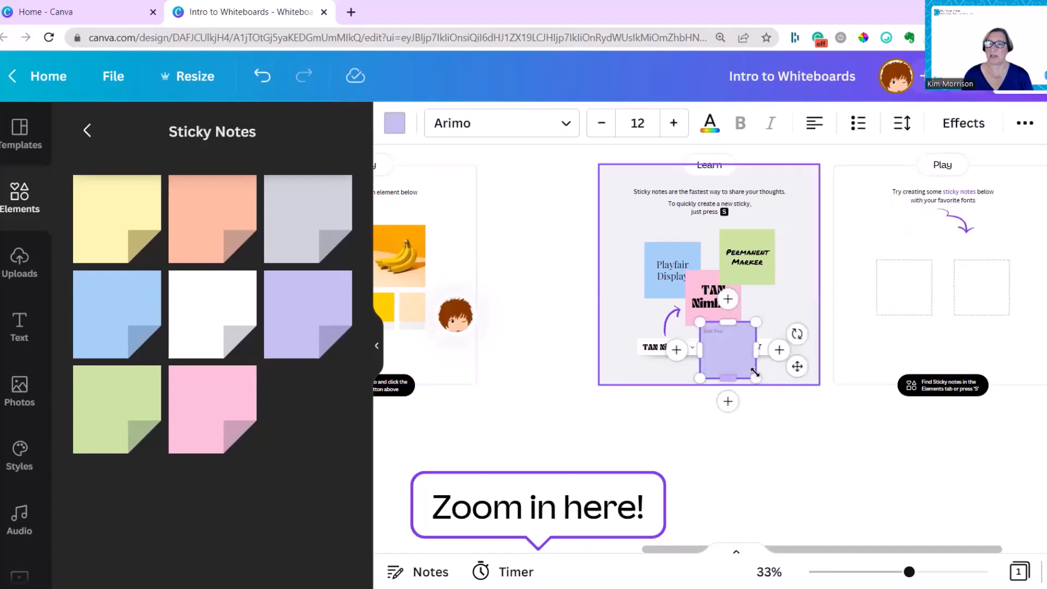
left_click_drag(726, 348, 901, 284)
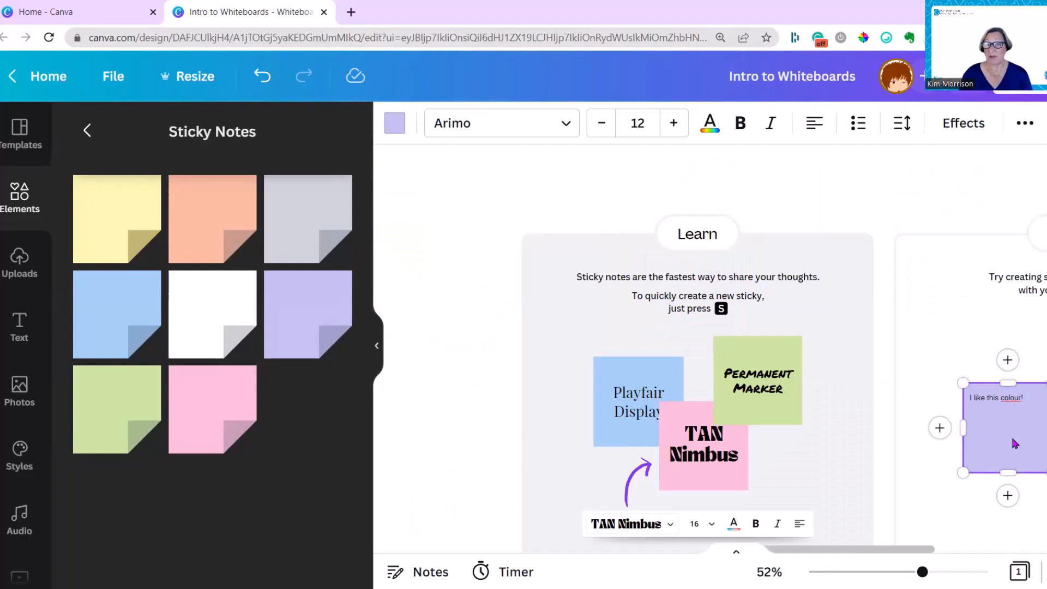
Set the purple sticky note's text to Agrandir Narrow Black at size 15.
left_click(993, 398)
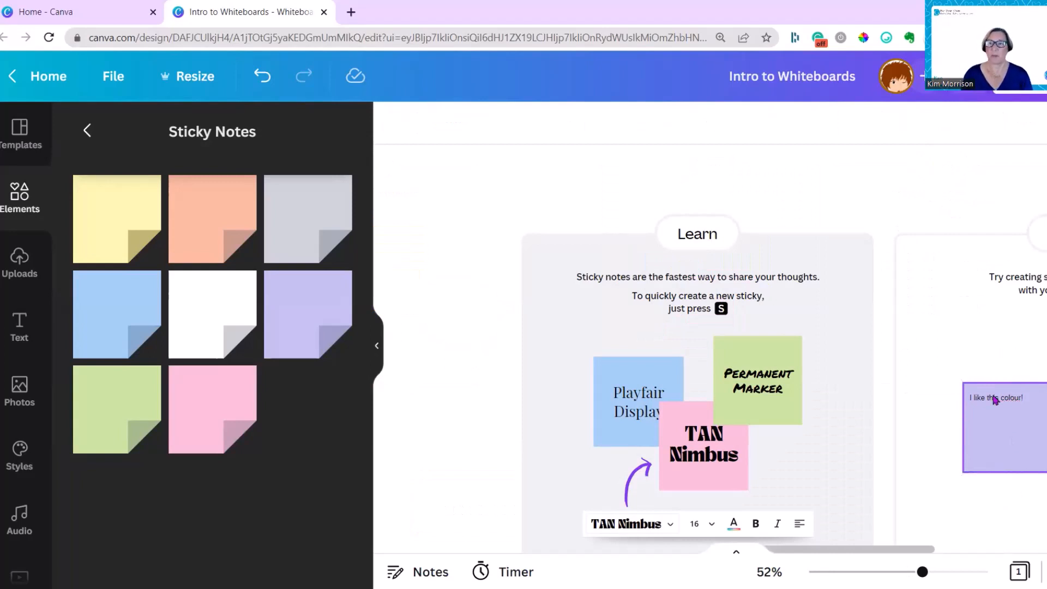
left_click(556, 131)
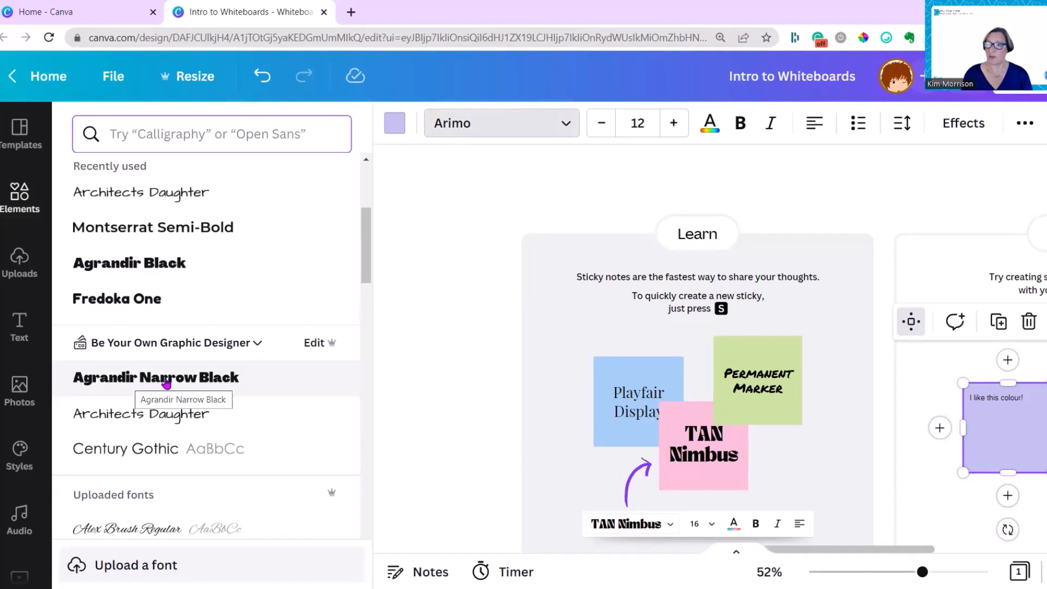
left_click(167, 383)
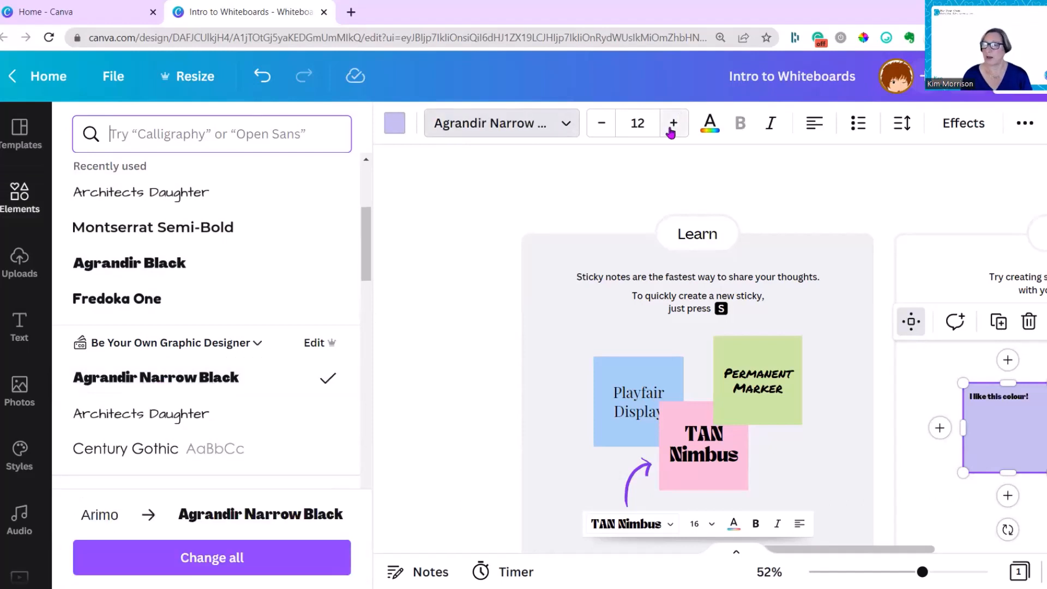
left_click(673, 123)
left_click(673, 123)
left_click(673, 123)
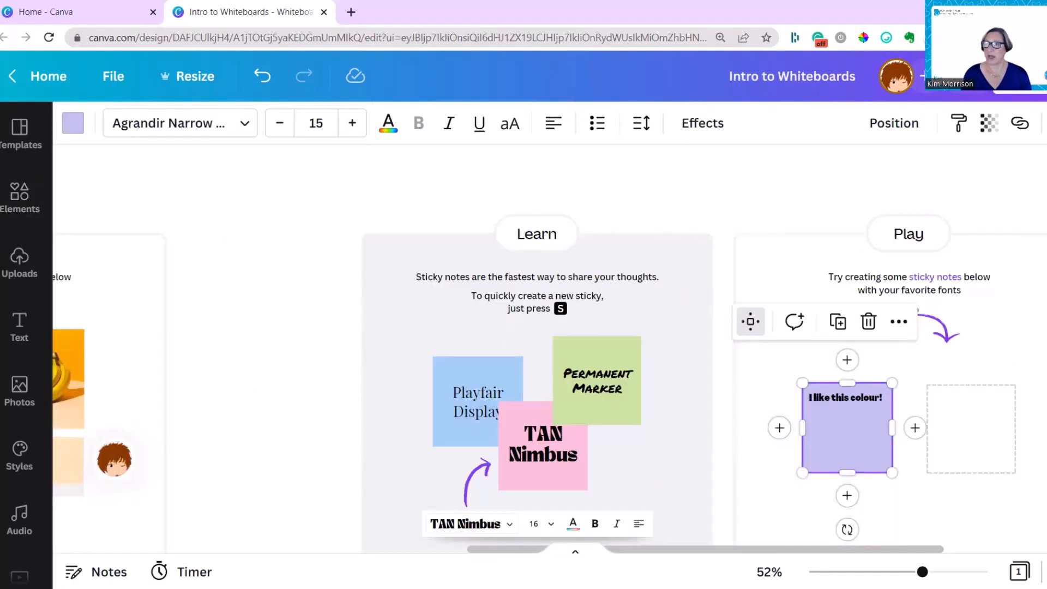
Change the orange "Triangle" circle in the shape Play activity to an octagon and fill it with the BYOGD palette's blue.
scroll(545, 349, "down", 4)
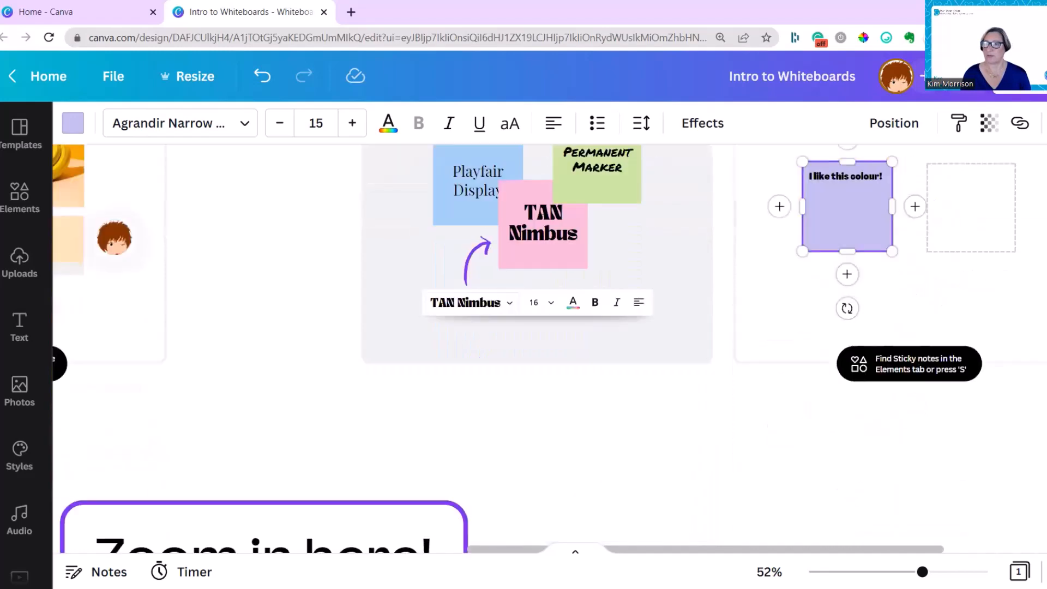
scroll(546, 349, "down", 5)
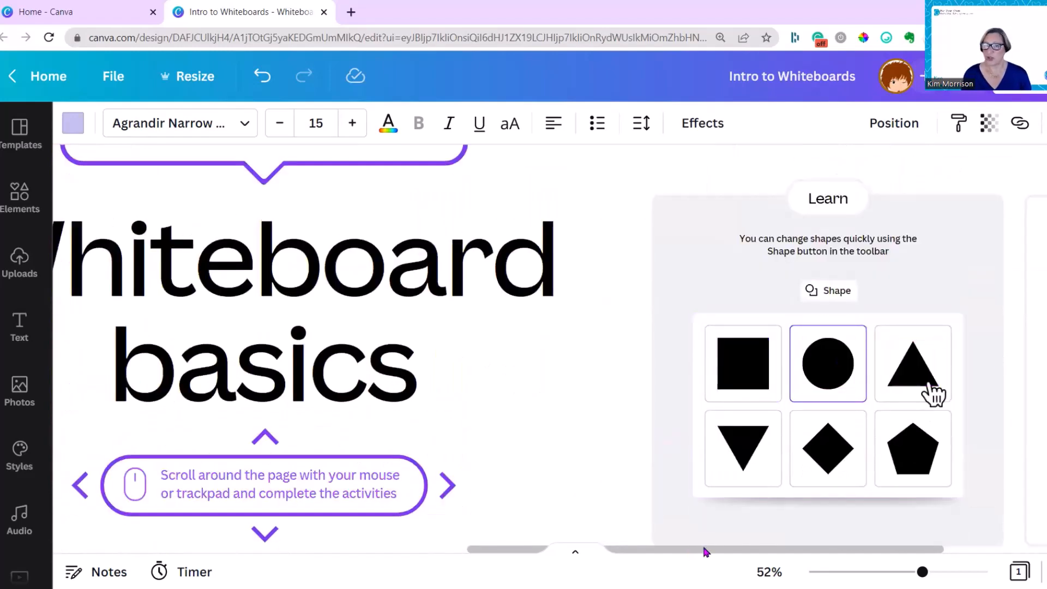
left_click_drag(705, 552, 919, 537)
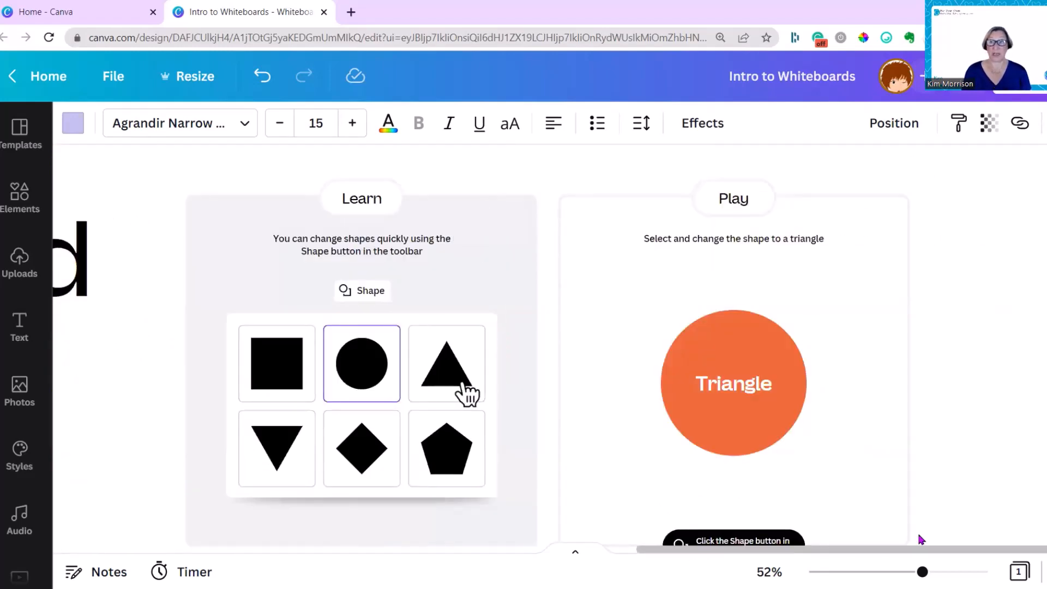
key("ctrl+minus")
left_click(684, 381)
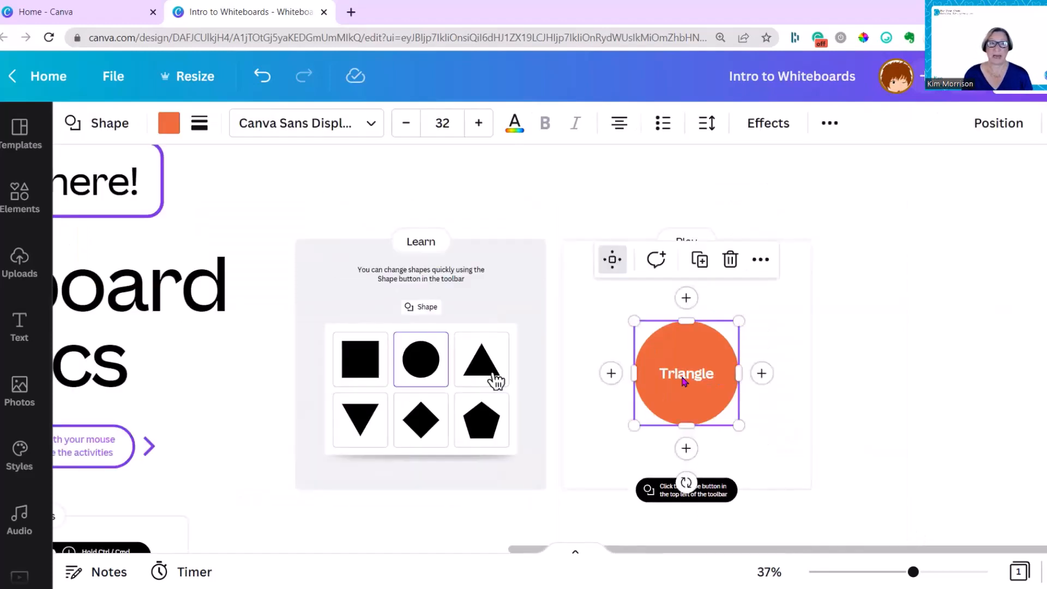
left_click(94, 128)
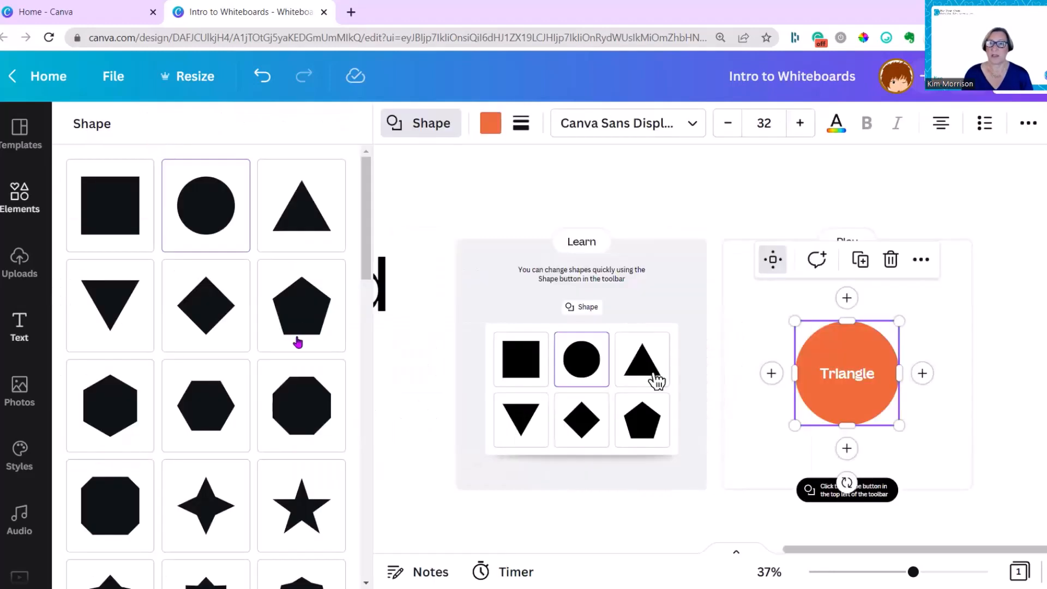
left_click(298, 339)
left_click(294, 424)
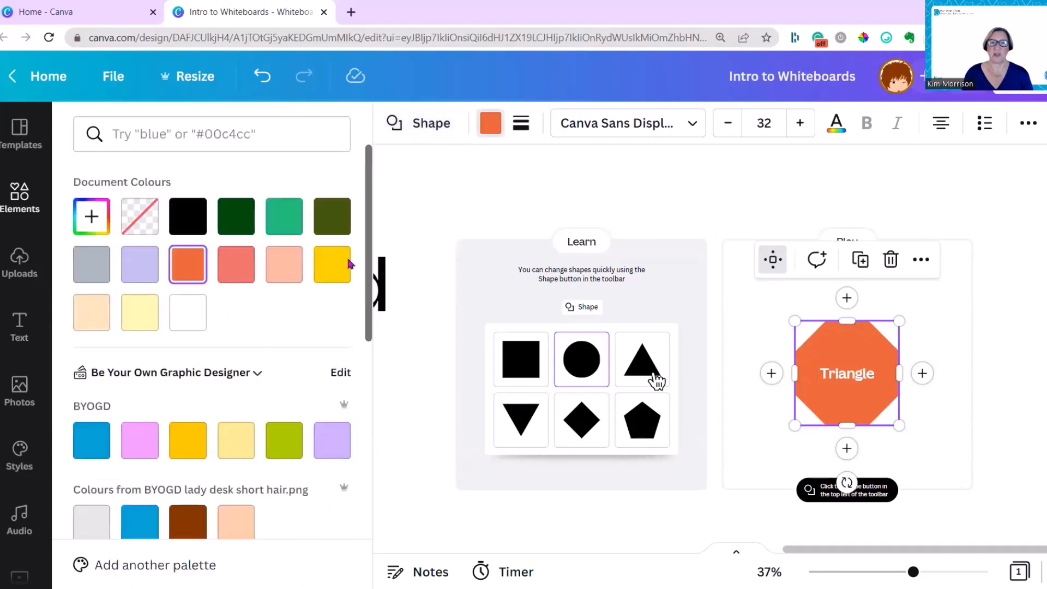
left_click(93, 440)
Try several other shapes for the blue "Triangle" element, ending with the five-pointed star.
left_click(411, 131)
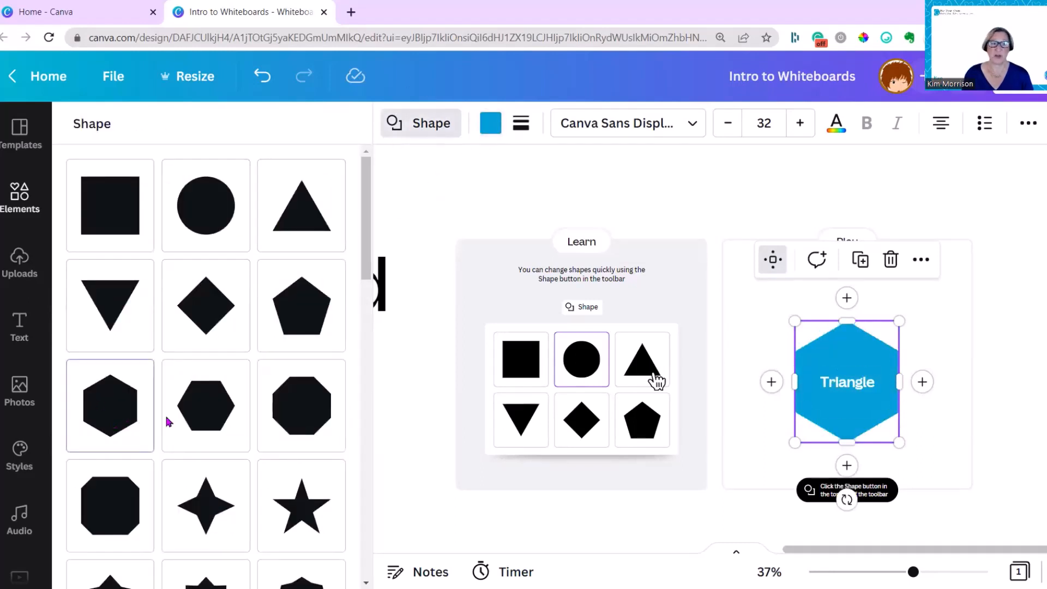
left_click(111, 521)
left_click(220, 511)
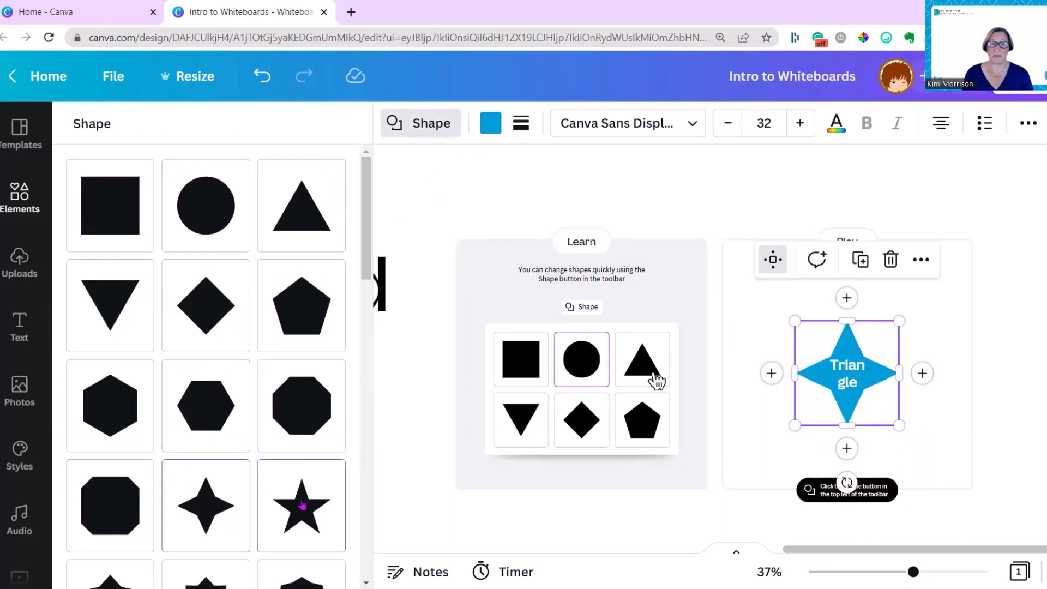
left_click(299, 505)
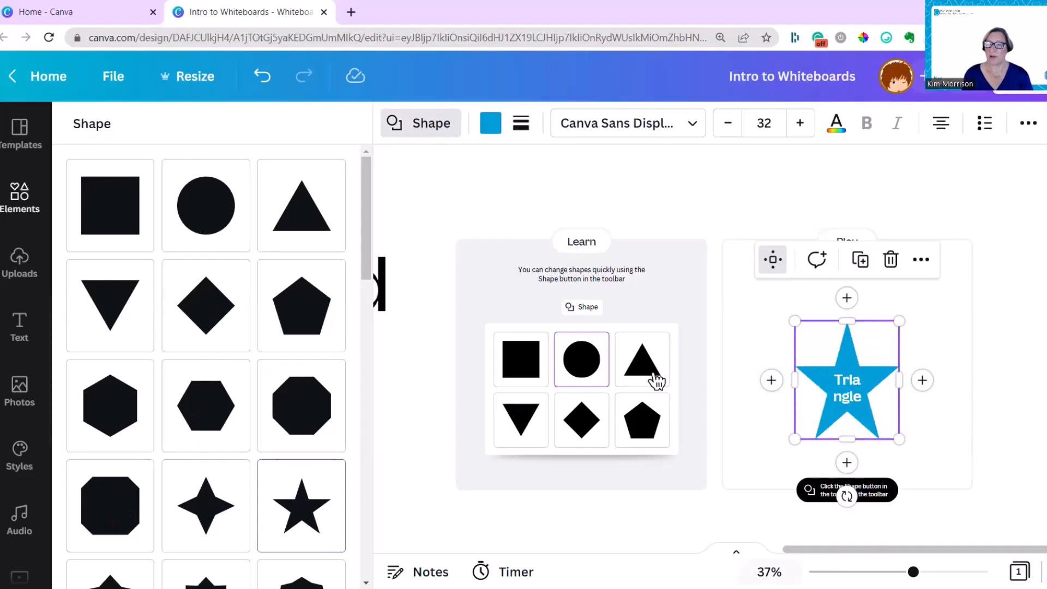
Open the sticker collection for the Play activity that asks for stickers on a favourite animal photo.
left_click(766, 570)
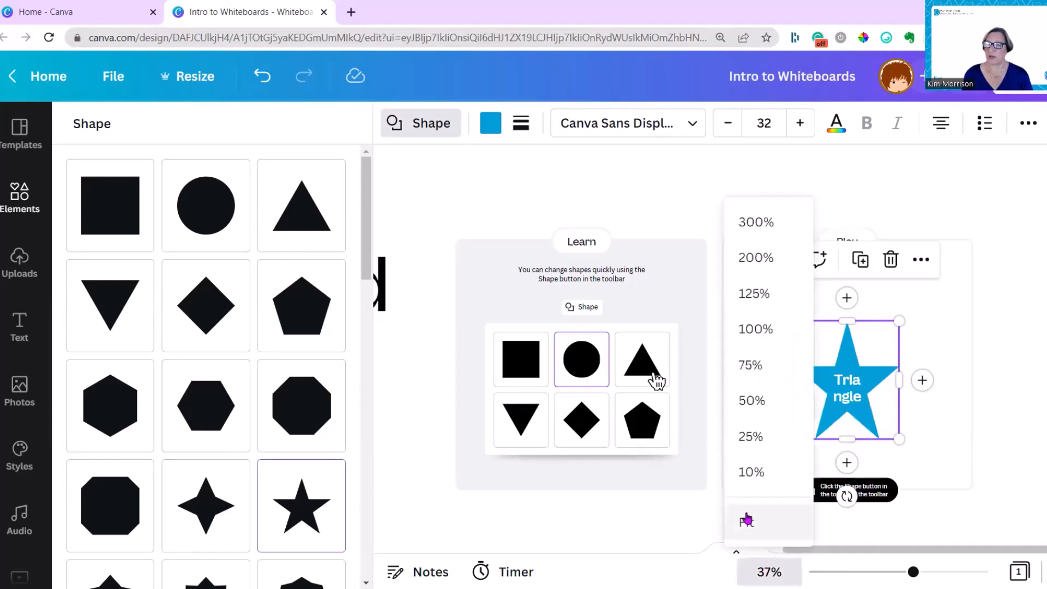
left_click(748, 524)
scroll(400, 333, "up", 5)
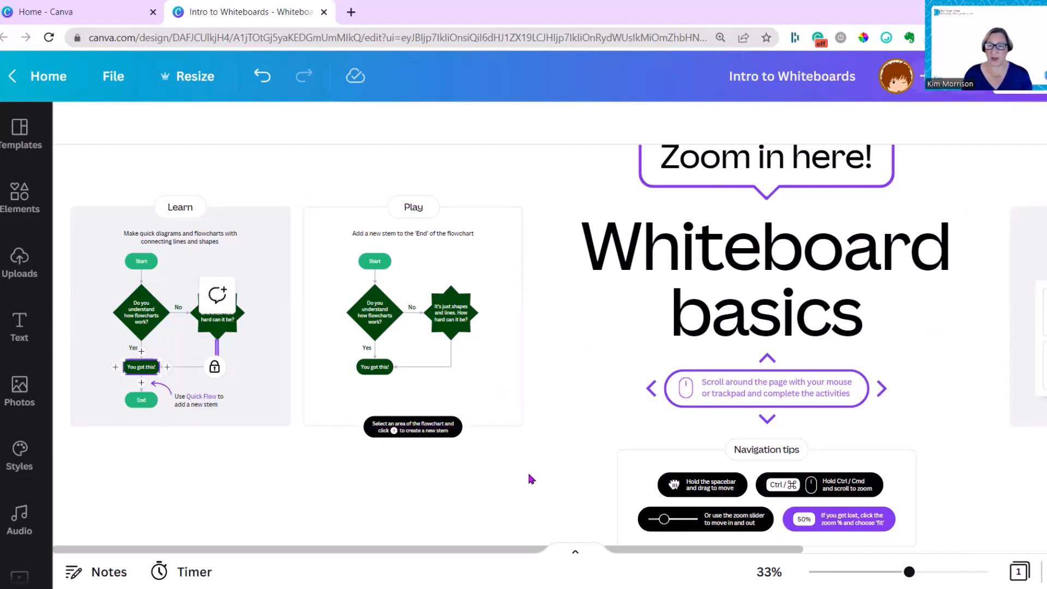
scroll(527, 472, "down", 3)
scroll(521, 472, "down", 3)
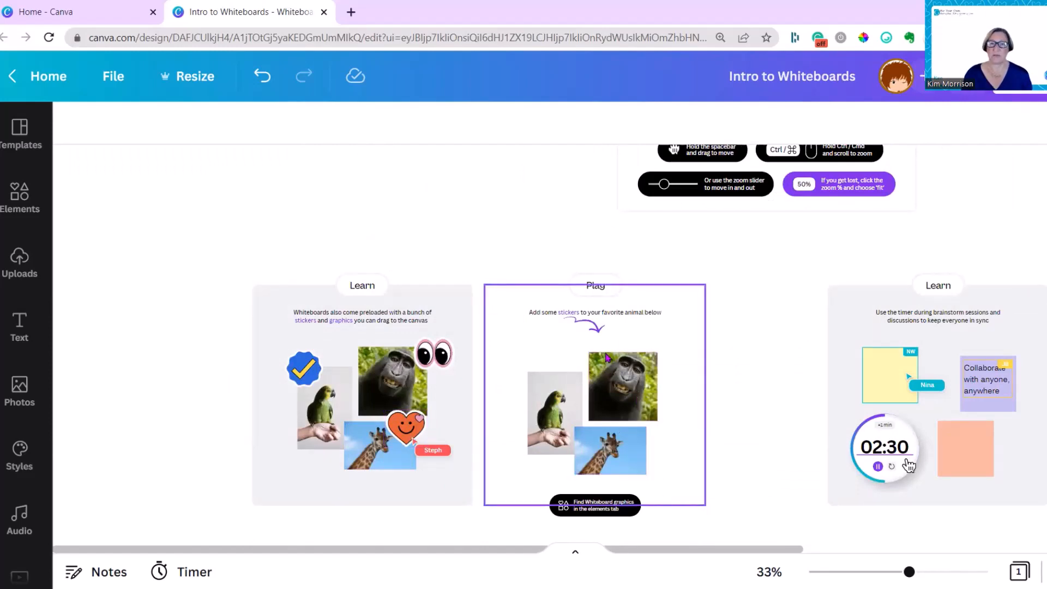
left_click(608, 386)
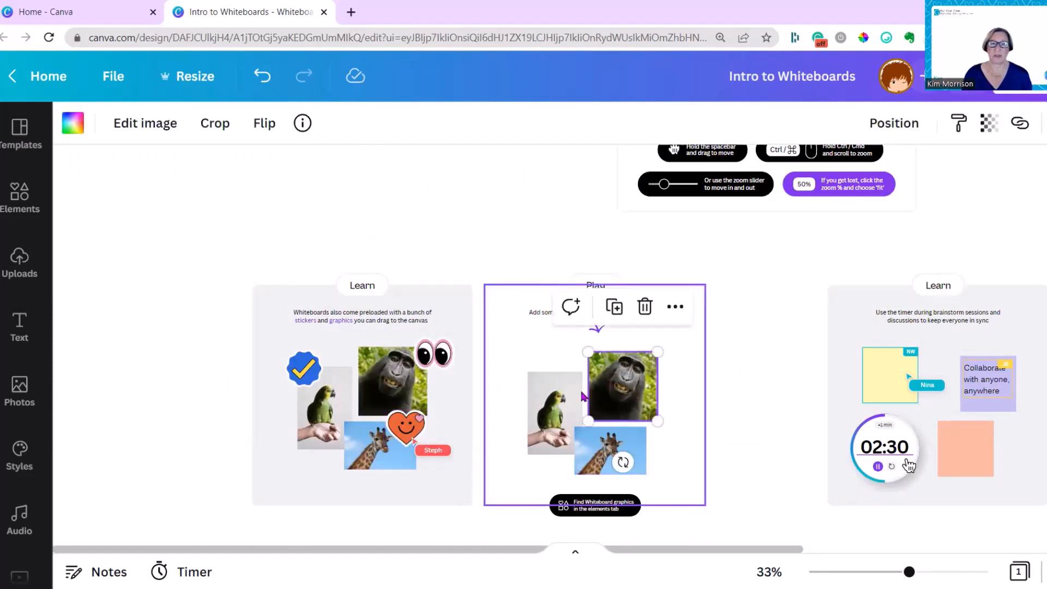
left_click(595, 505)
left_click(280, 458)
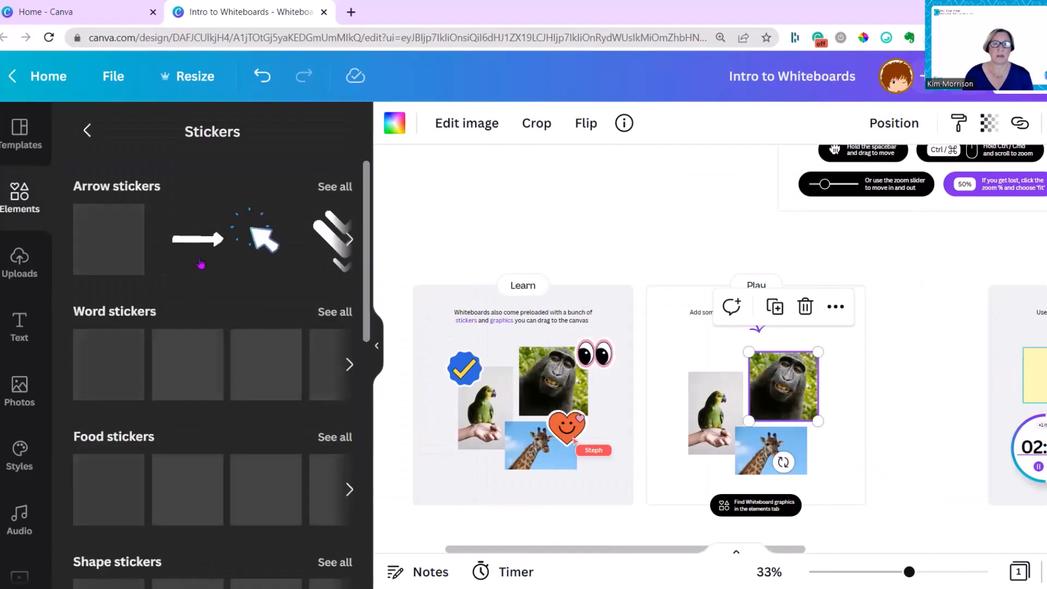
Add the solid yellow banana from the food stickers and shrink it to sit over the upper corner of the monkey photo.
scroll(235, 317, "down", 3)
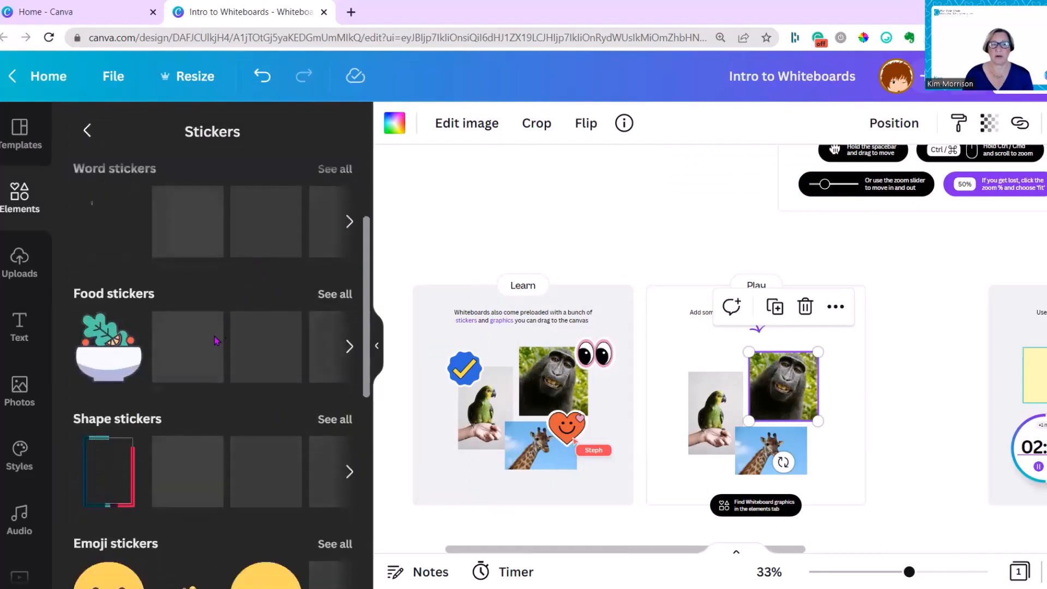
scroll(329, 227, "down", 1)
left_click(328, 227)
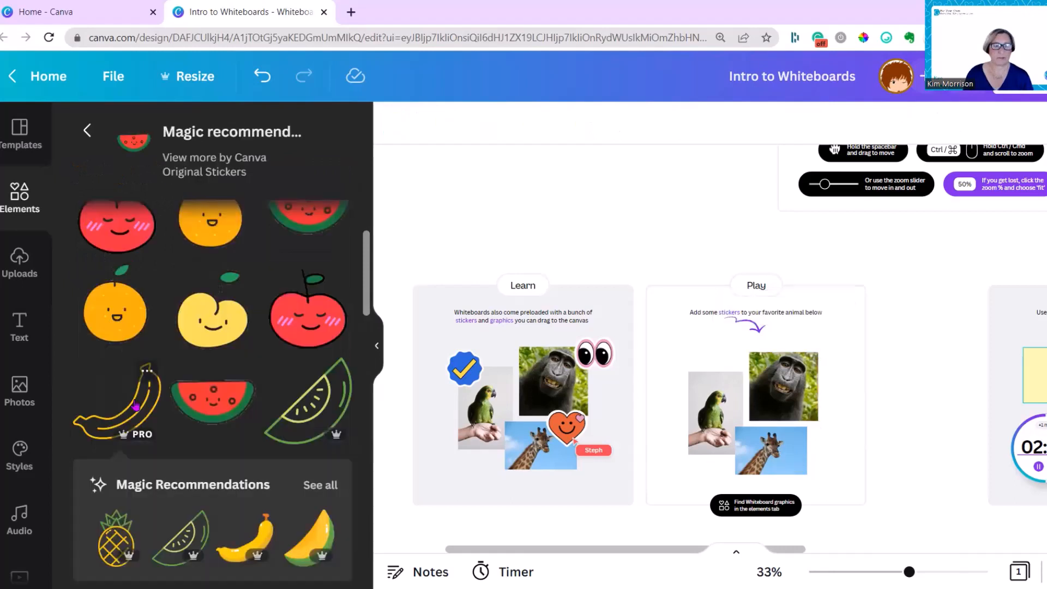
scroll(150, 428, "down", 1)
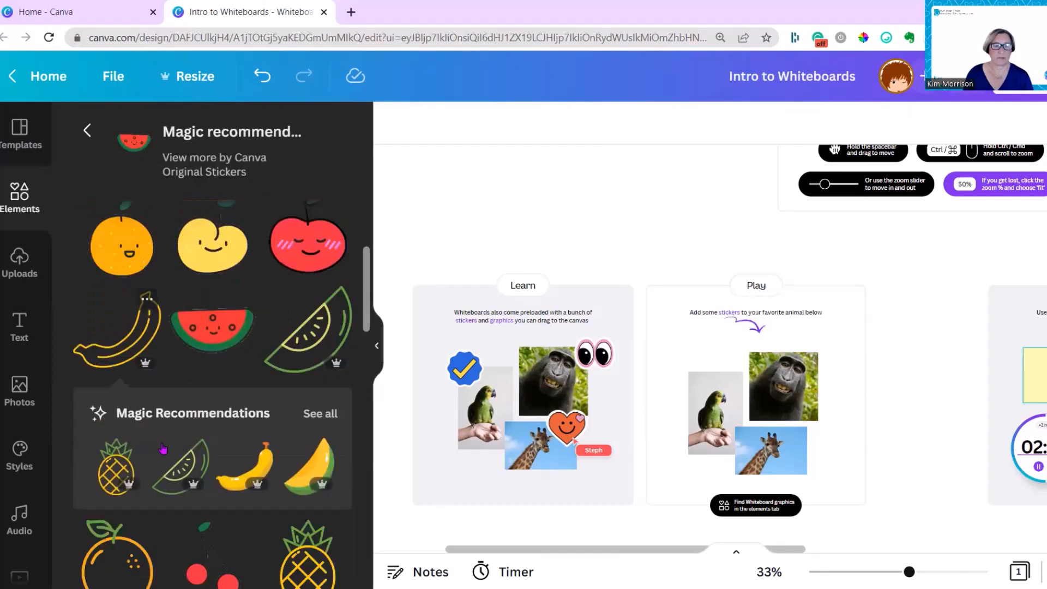
left_click(245, 468)
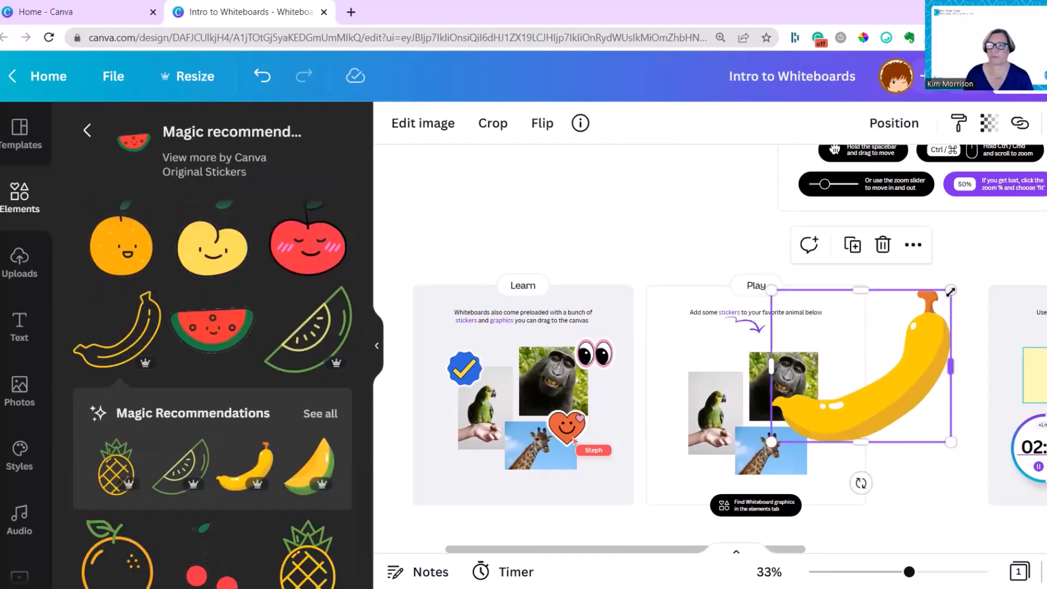
left_click_drag(951, 290, 812, 409)
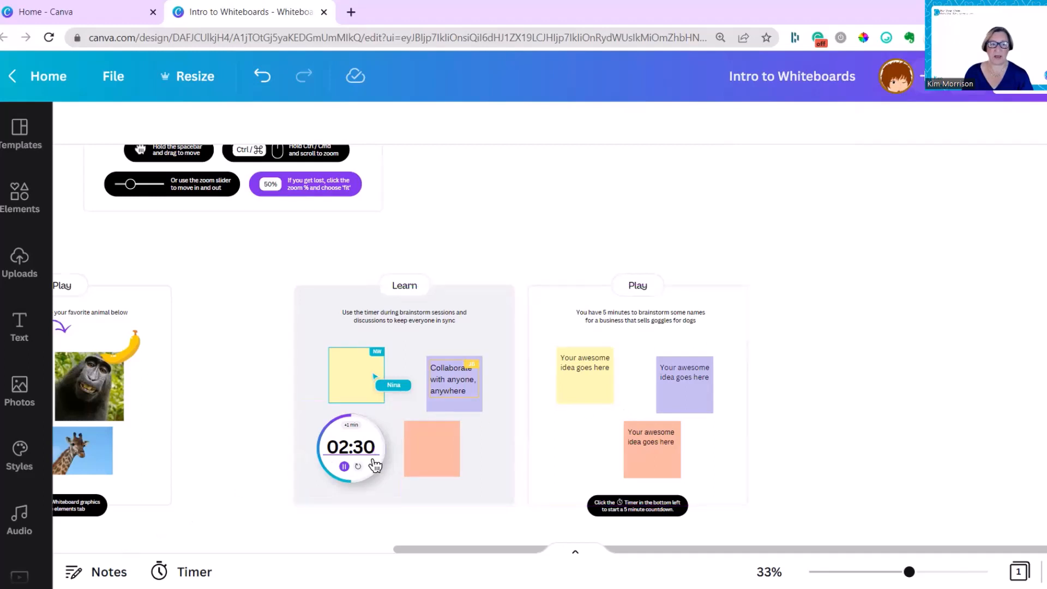
Start the 5-minute countdown for the dog goggles brainstorm activity and pause it.
left_click(651, 449)
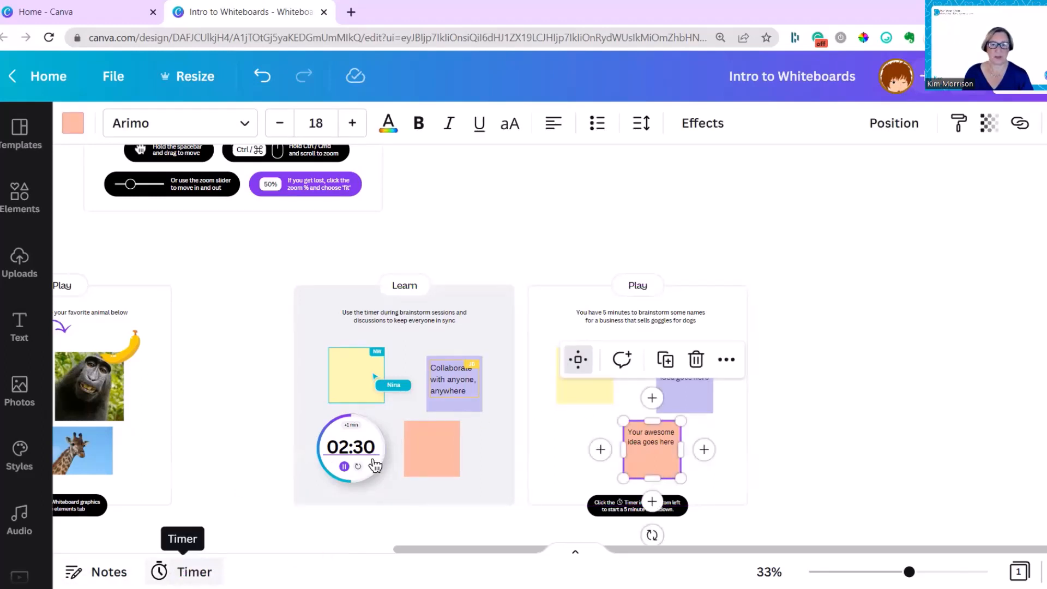
left_click(183, 572)
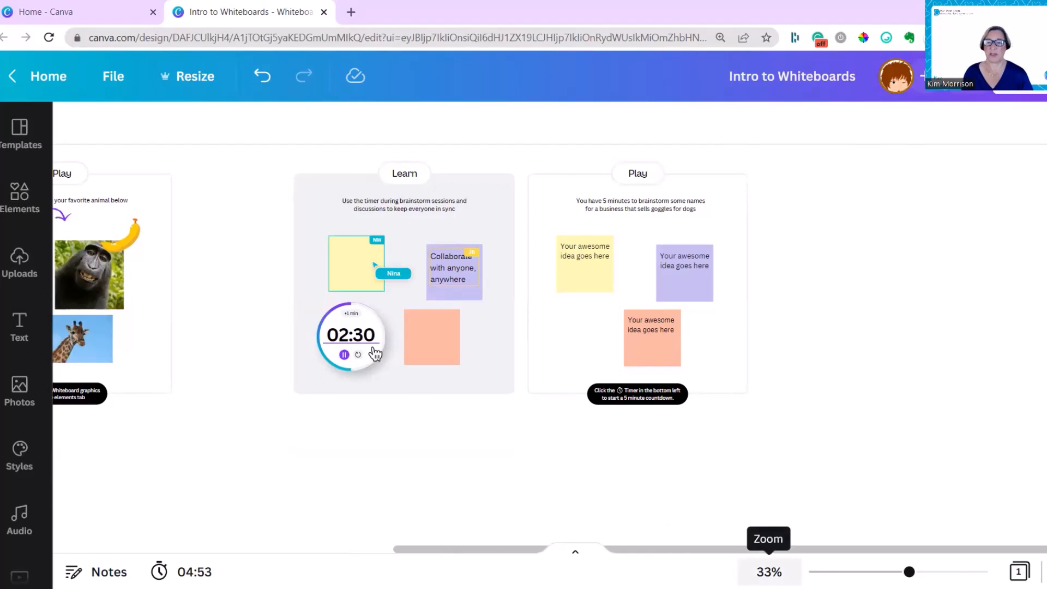
Fit the entire whiteboard in view to look over all of its Learn and Play activities.
left_click(769, 571)
left_click(760, 519)
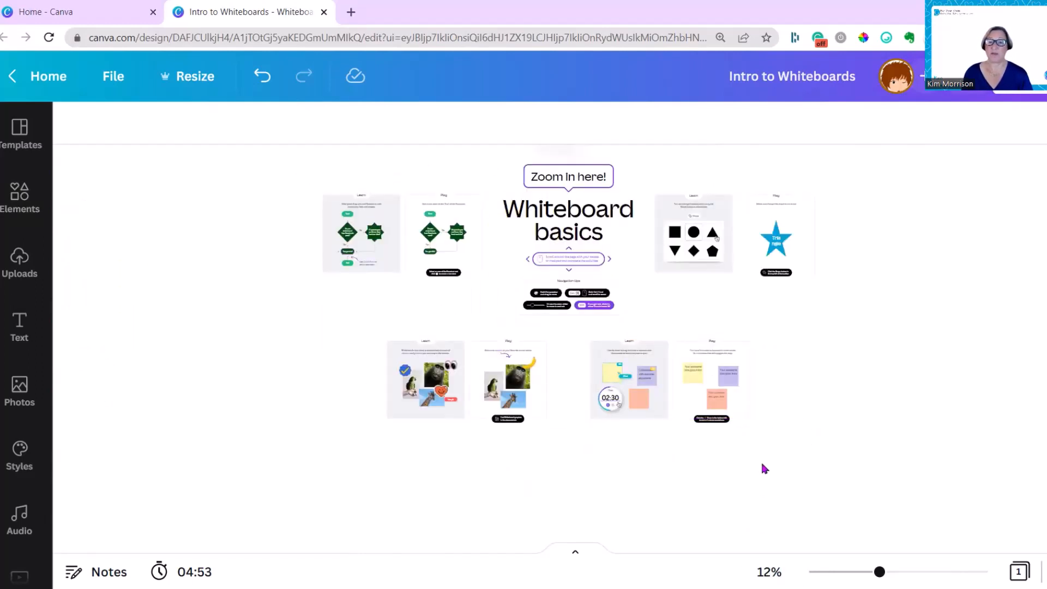
scroll(762, 464, "up", 2)
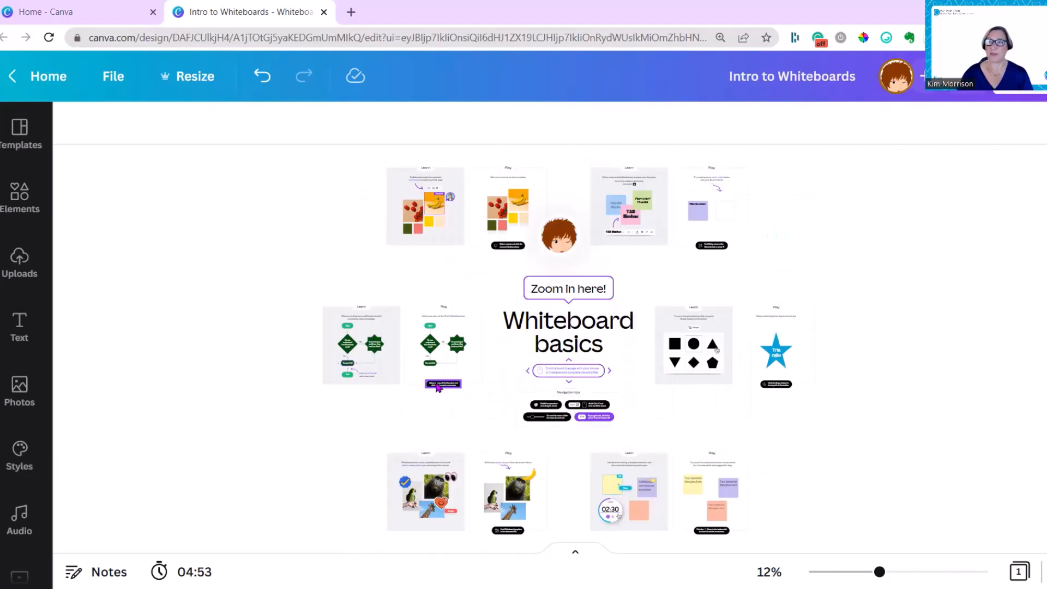